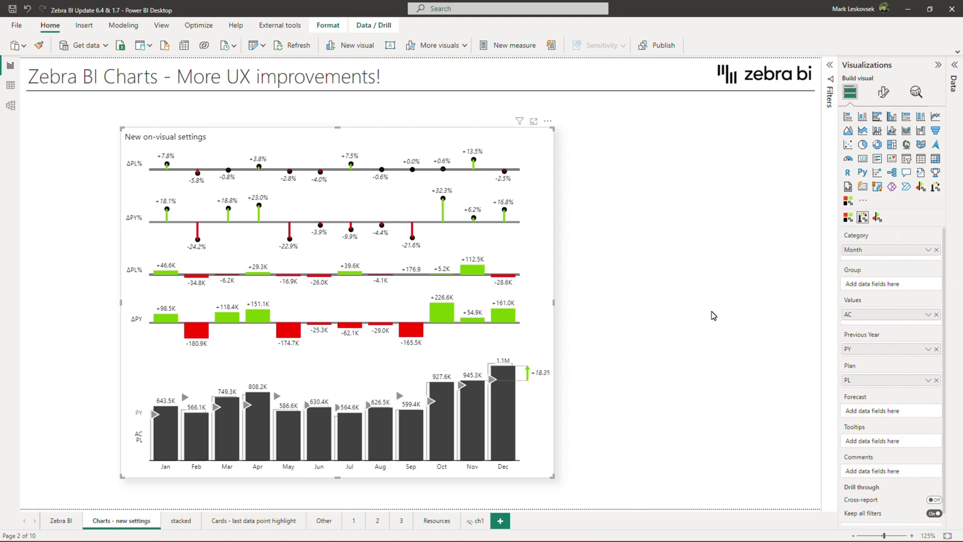
Select the New on-visual settings chart and narrow it from its right edge
left_click(884, 92)
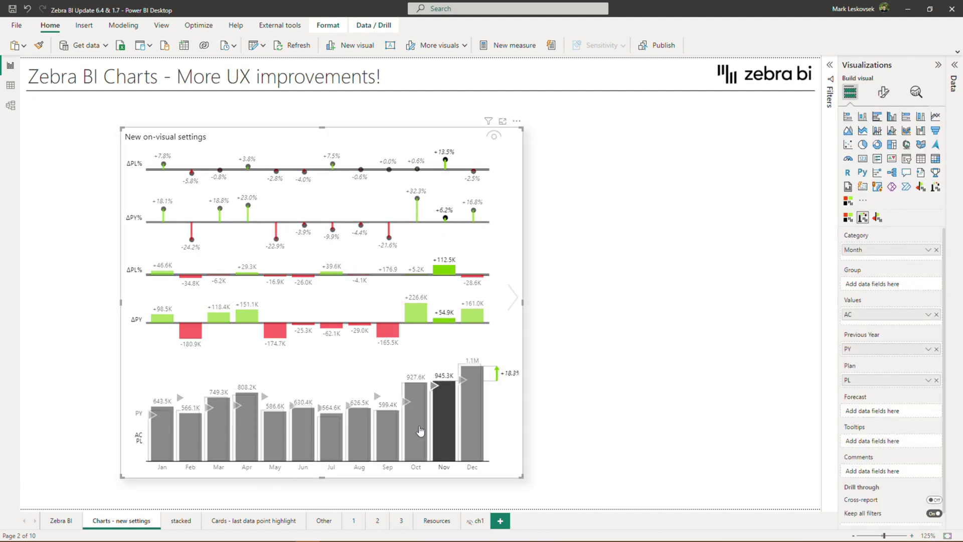
Turn on a custom font for the category axis month labels at 12 pt
mouse_move(382, 454)
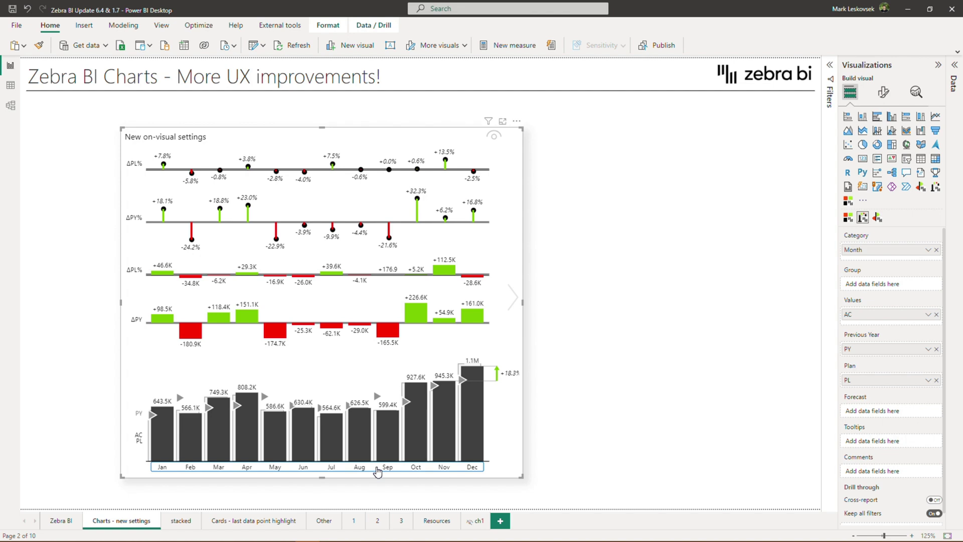
left_click(378, 470)
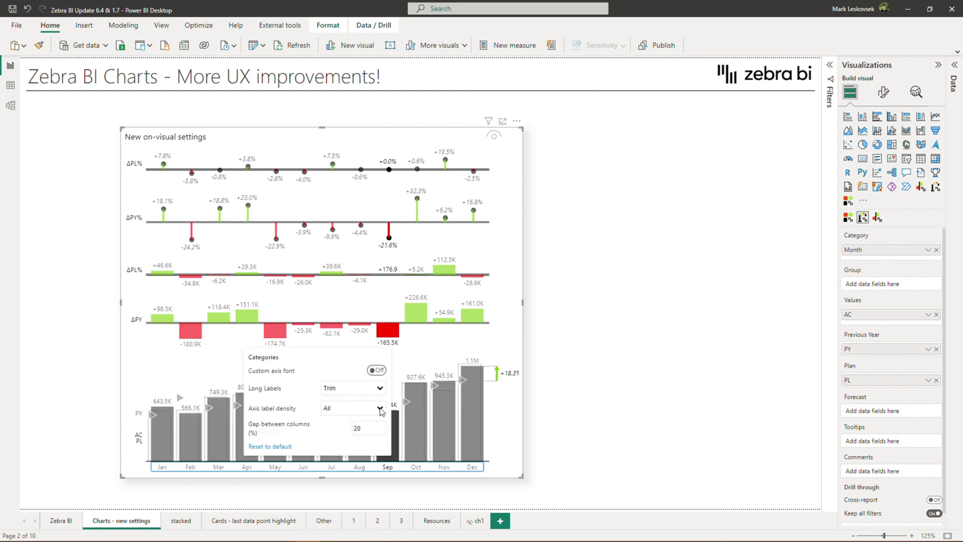
left_click(376, 369)
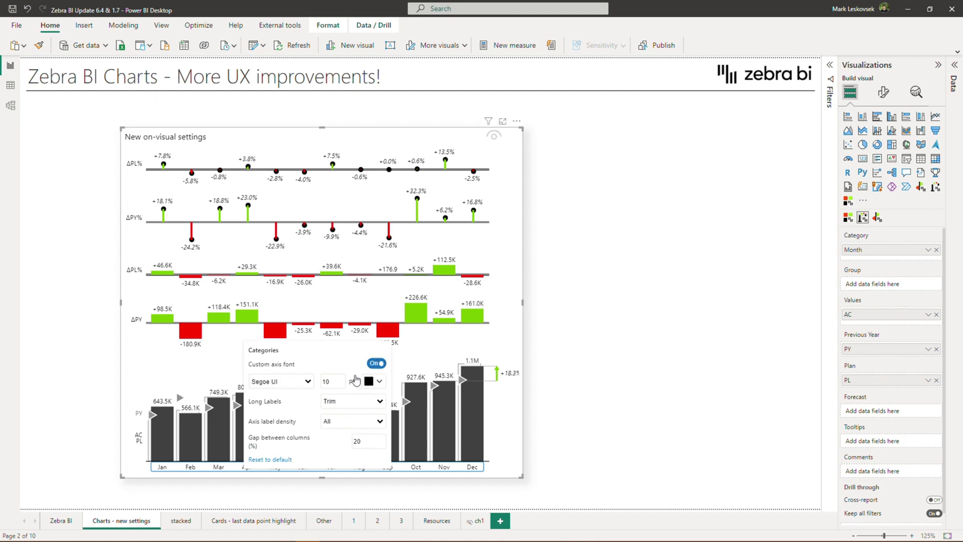
left_click(339, 379)
left_click(339, 379)
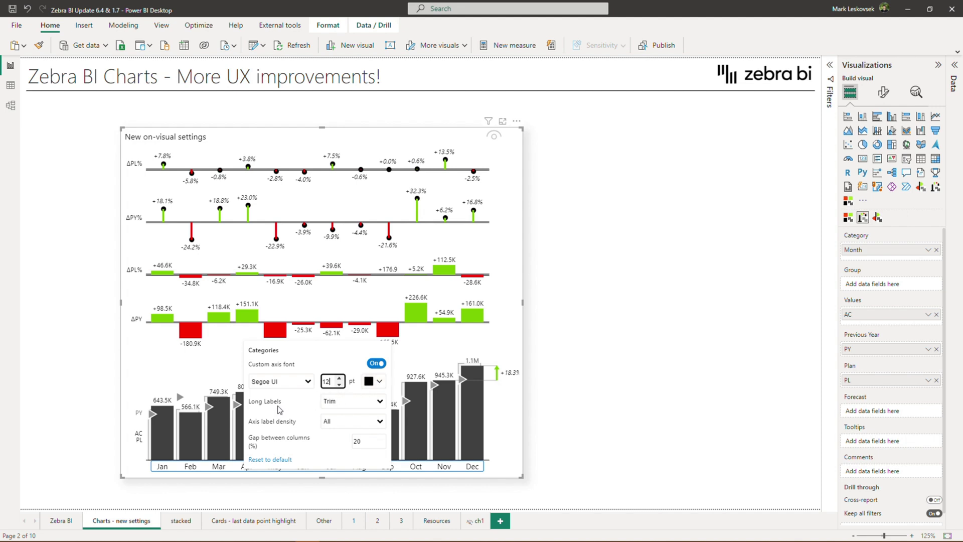
left_click(351, 401)
left_click(353, 402)
Set axis label density to First and last and the gap between columns to 40%
left_click(365, 423)
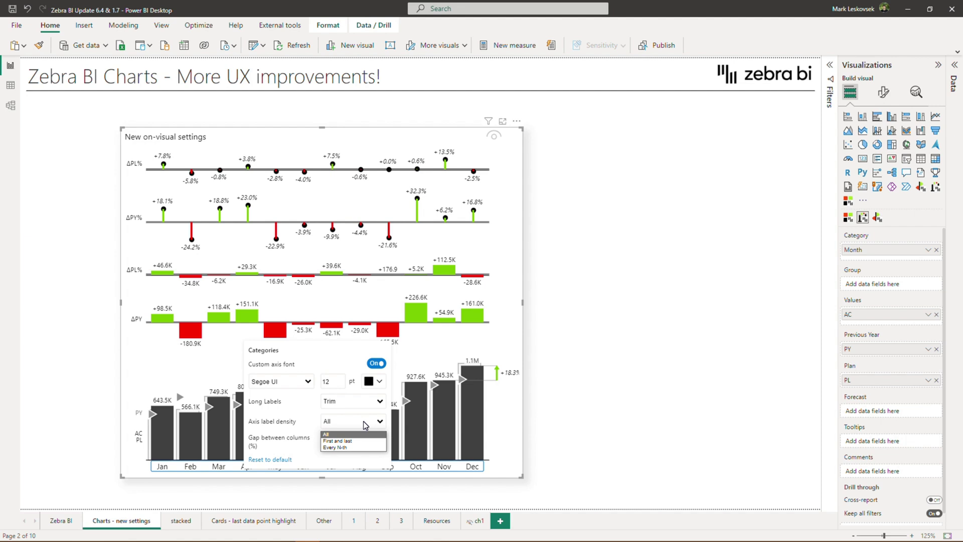
left_click(360, 447)
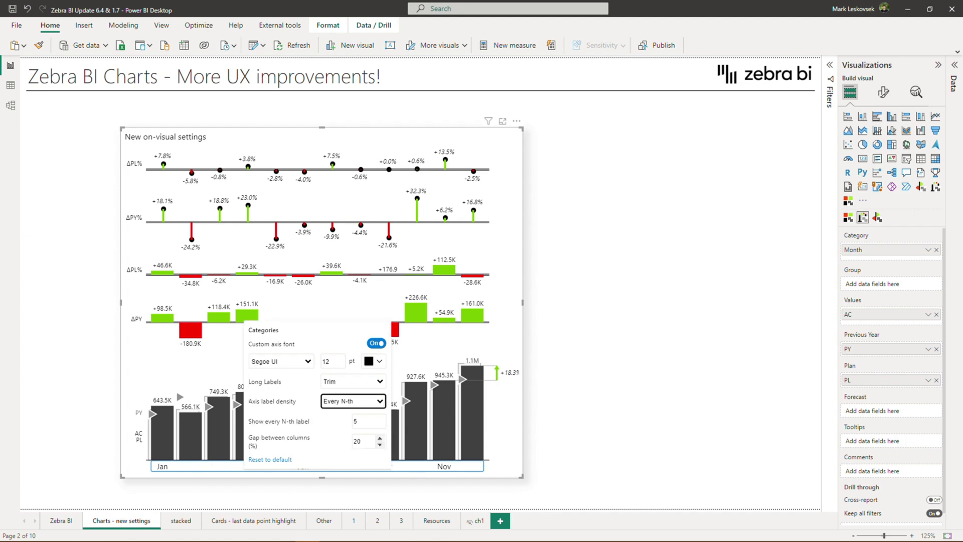
left_click(353, 401)
left_click(353, 421)
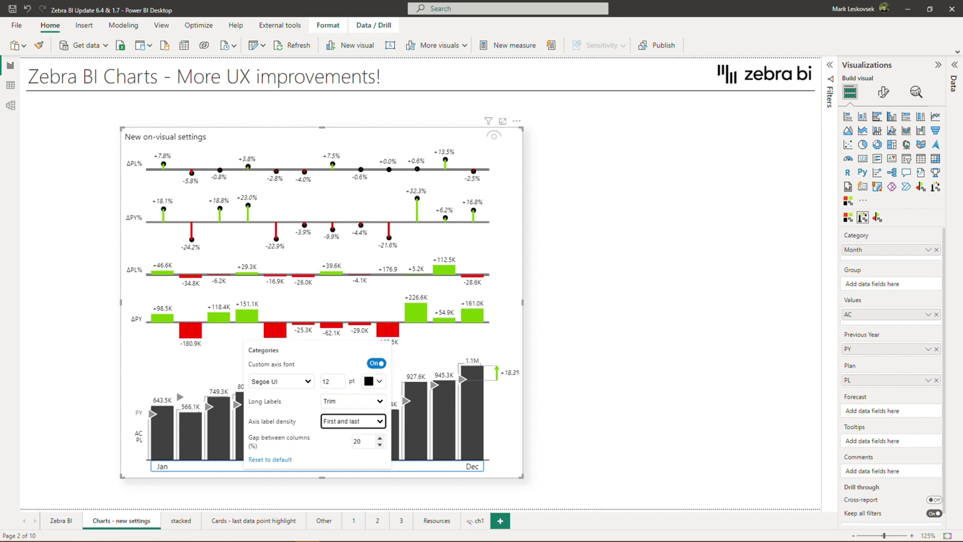
key("Tab")
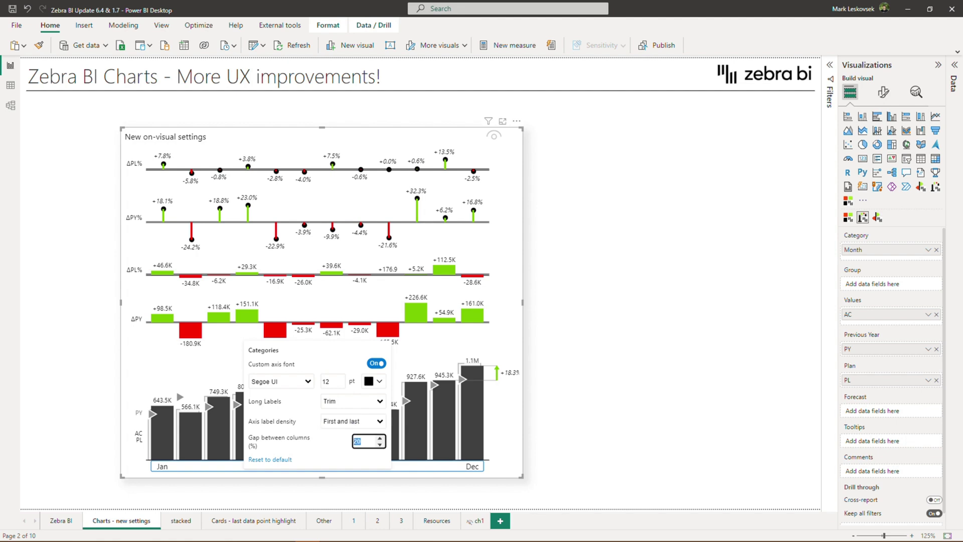
type("40")
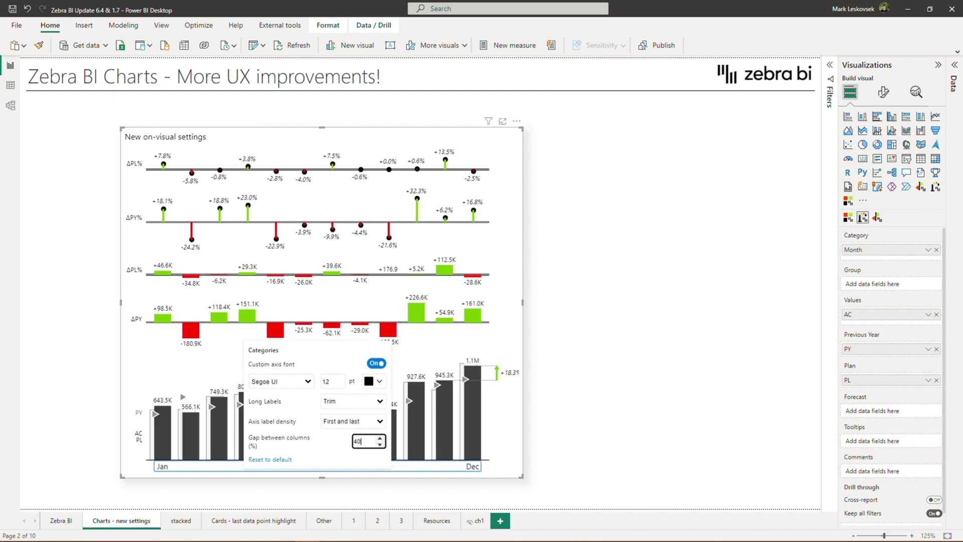
left_click(462, 347)
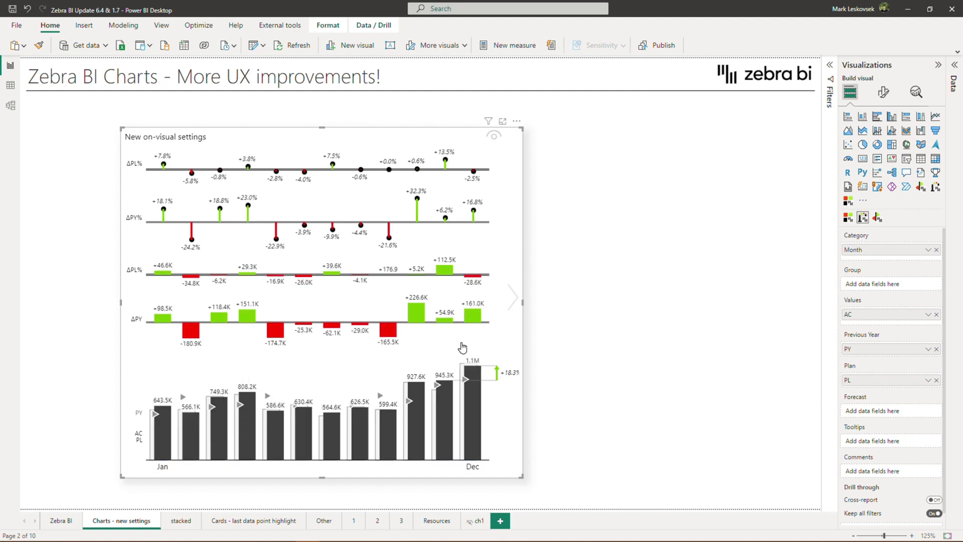
In the chart's legend settings, swap the comparison measures, set legend margin 10, and use aliases as tooltips
left_click(140, 354)
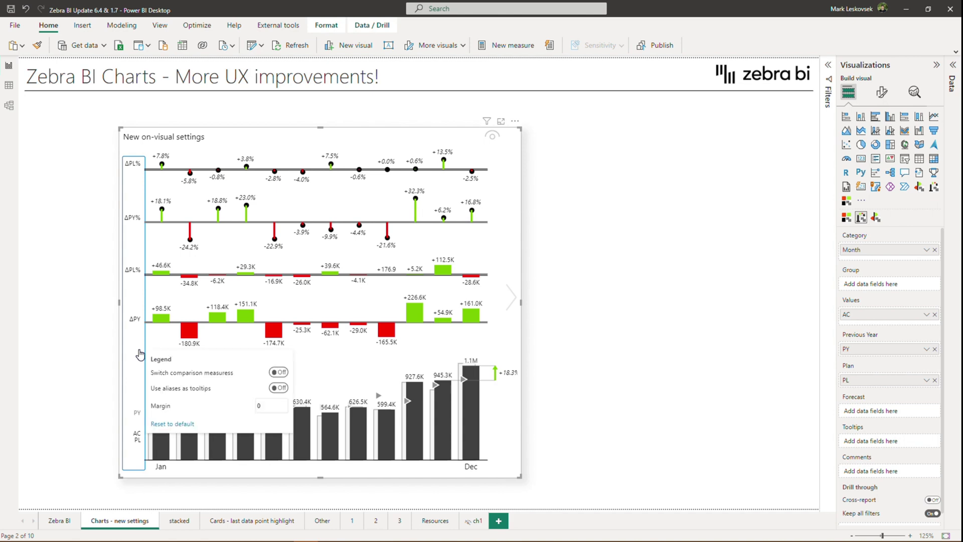
left_click(276, 373)
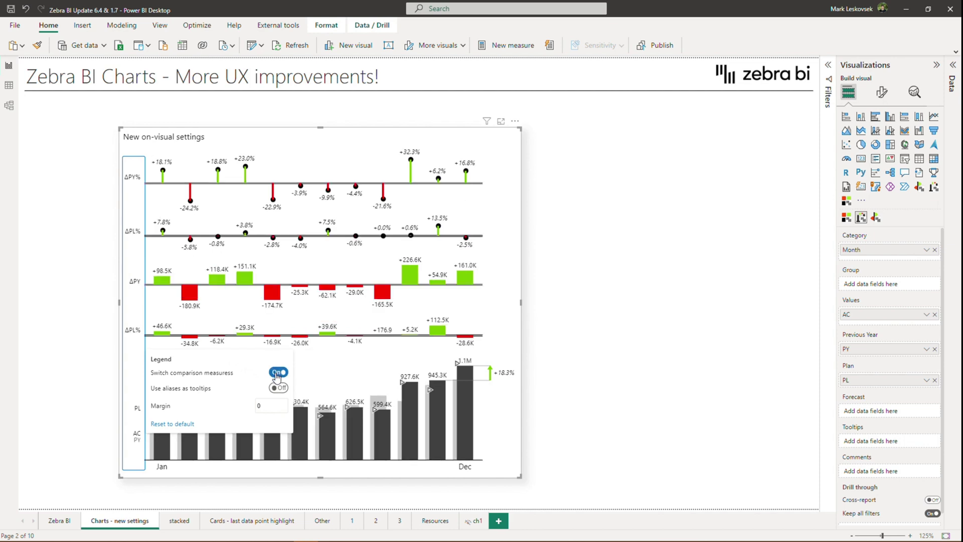
left_click(258, 406)
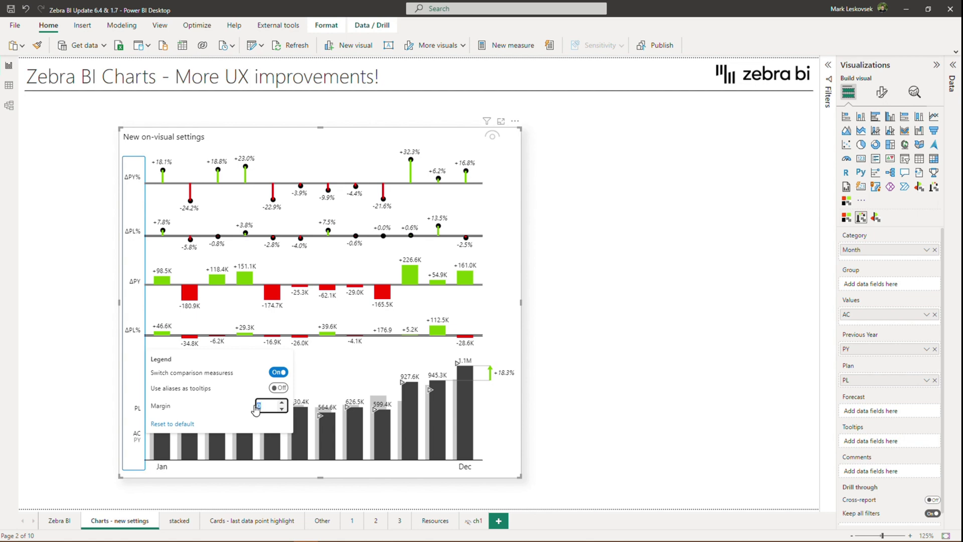
type("10")
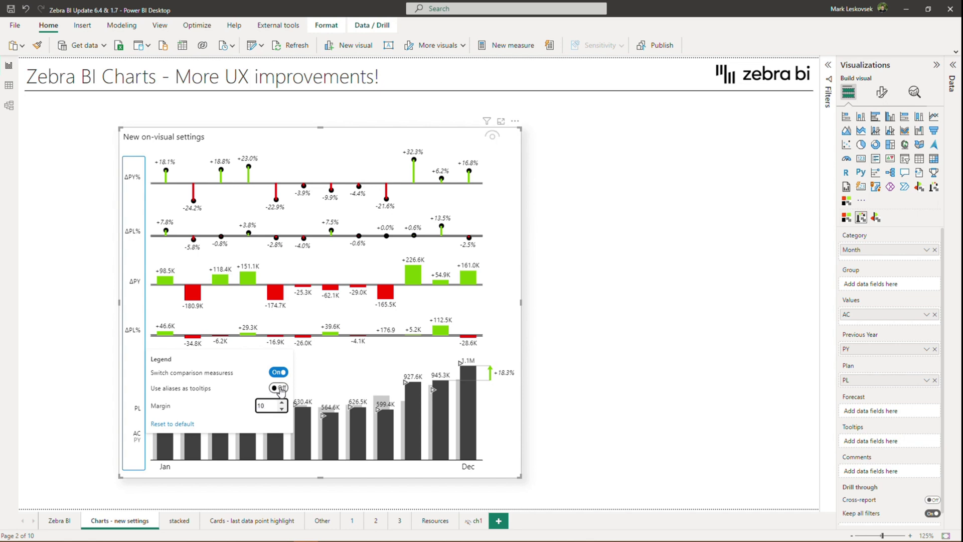
left_click(280, 388)
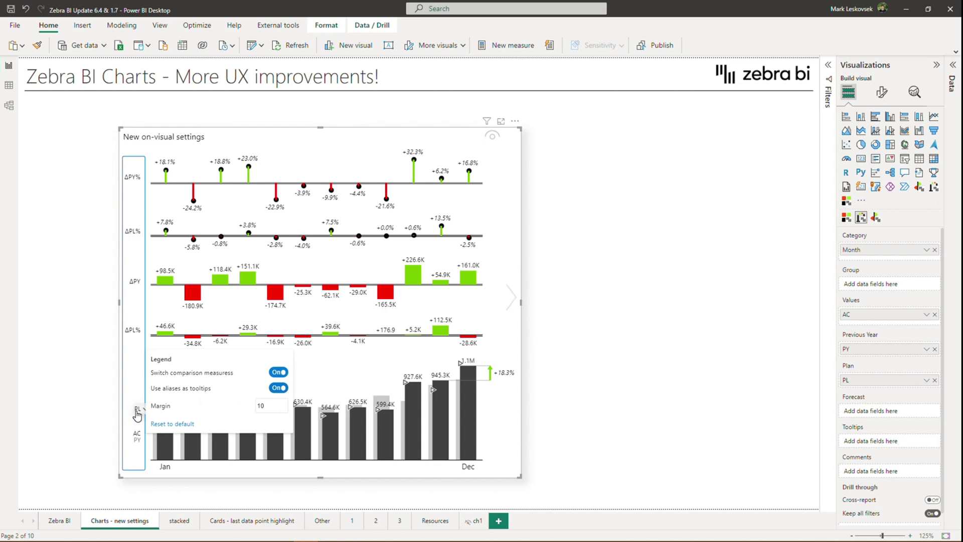
Rename the PL legend entry to 'Budget' and PY to 'Last year', then highlight the Jun column
mouse_move(329, 430)
left_click(138, 408)
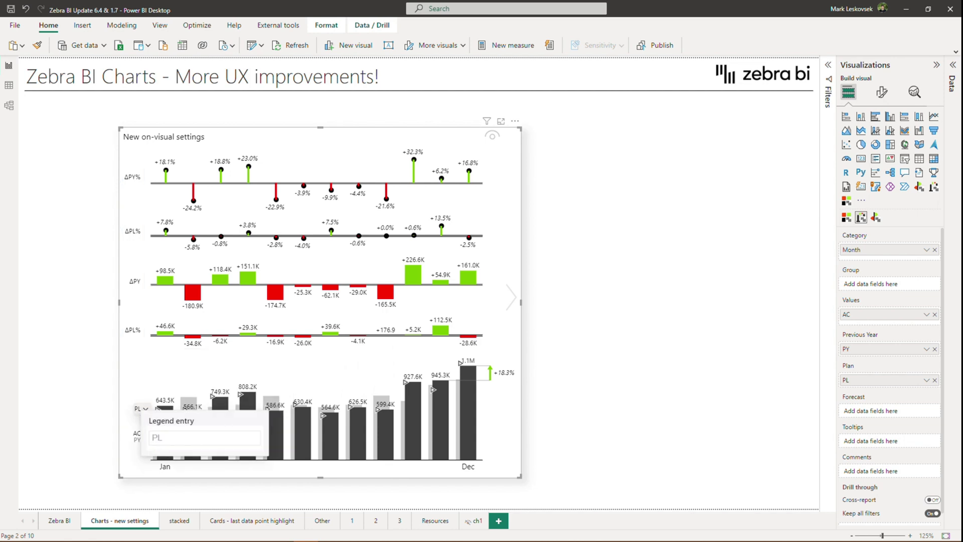
left_click(165, 437)
type("Budget")
key("Return")
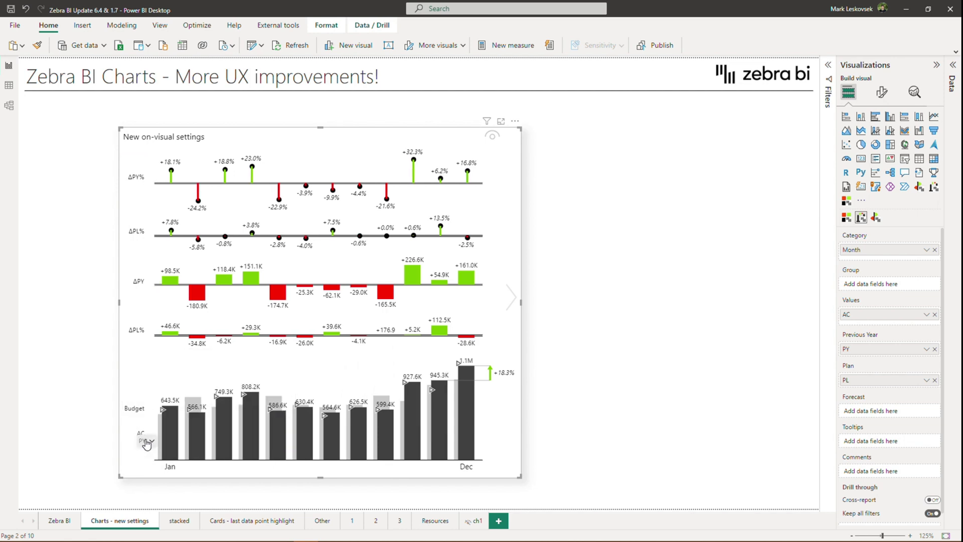
left_click(145, 441)
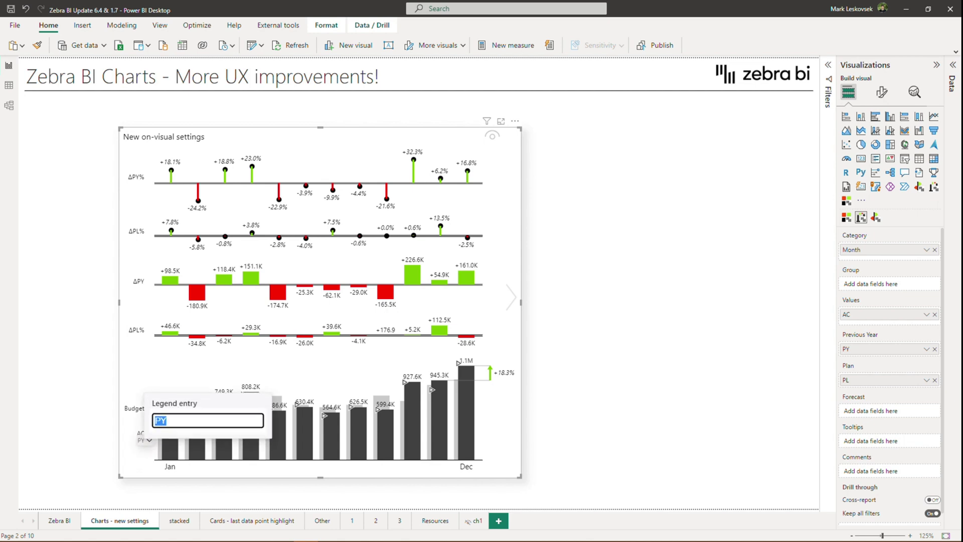
type("Last year")
key("Return")
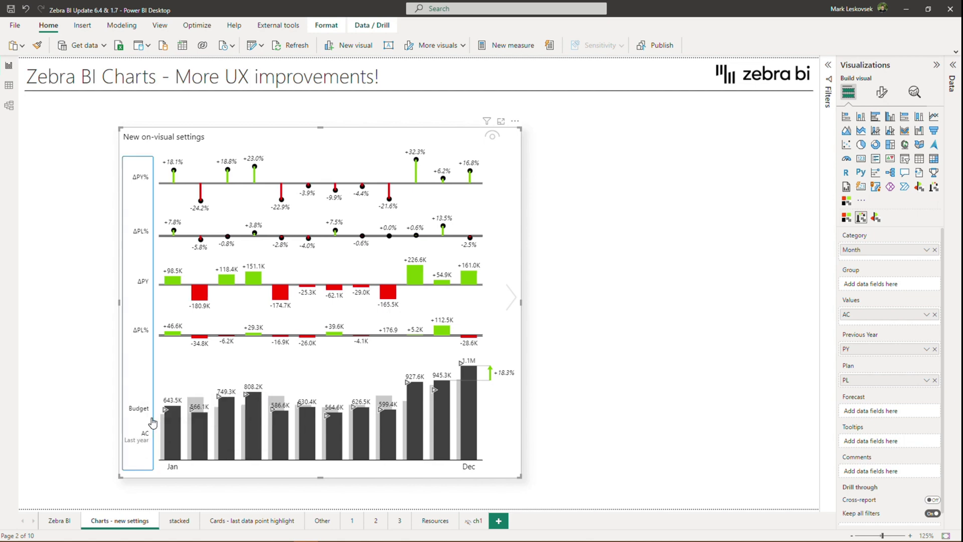
left_click(311, 425)
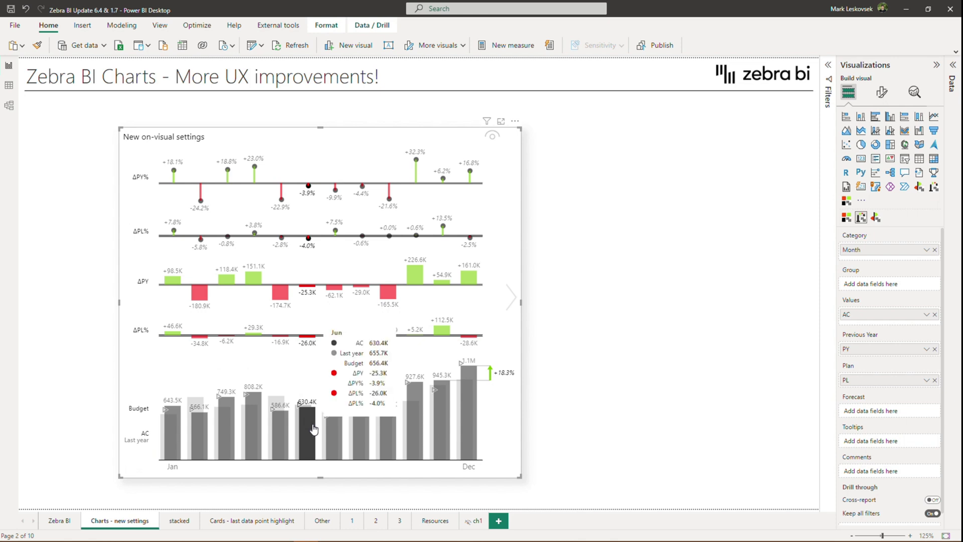
Turn Use aliases as tooltips Off and check the Jul column's tooltip shows plain measure names
left_click(145, 375)
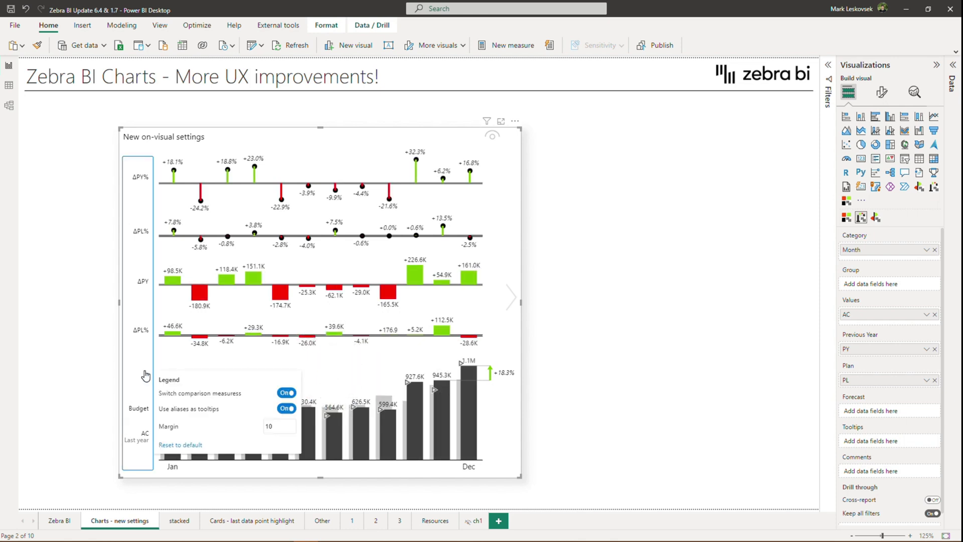
left_click(286, 409)
left_click(329, 433)
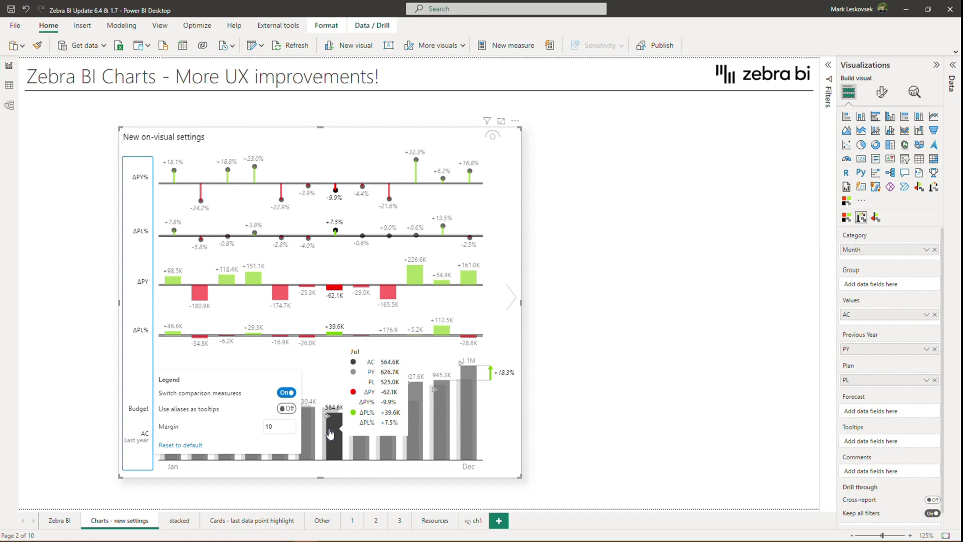
left_click(329, 434)
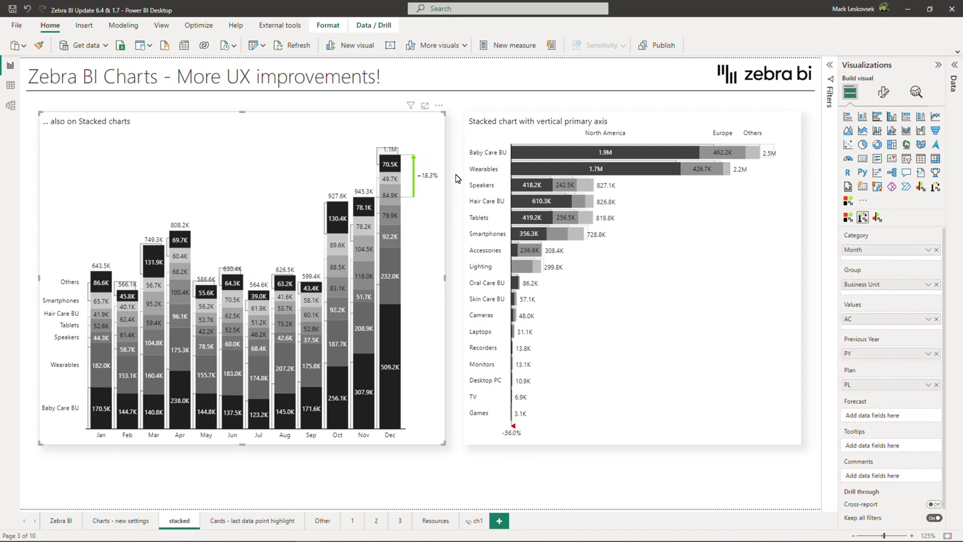
Give the stacked column chart From Style colours, 3 stacked items, and labels as % of total
left_click(59, 225)
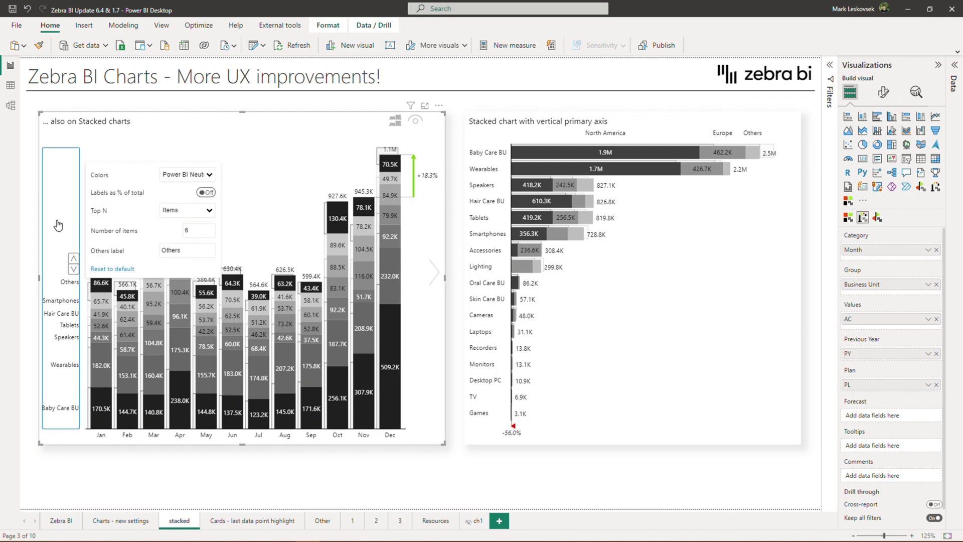
left_click(183, 176)
left_click(185, 192)
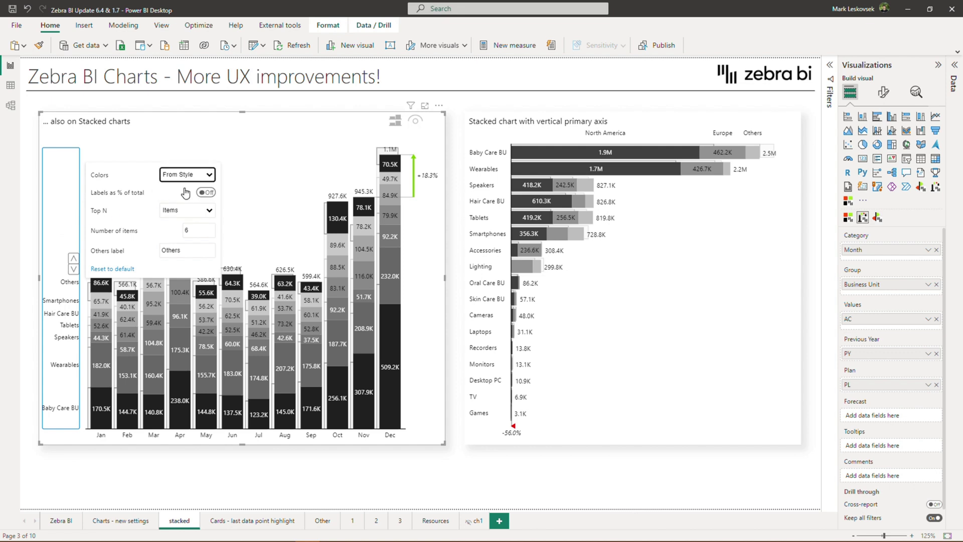
left_click(187, 231)
type("3")
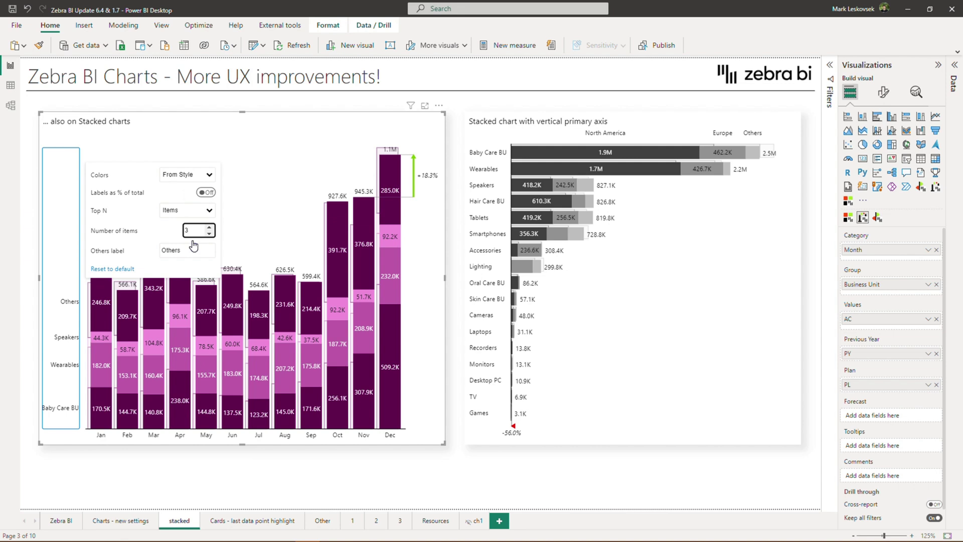
left_click(204, 193)
left_click(205, 195)
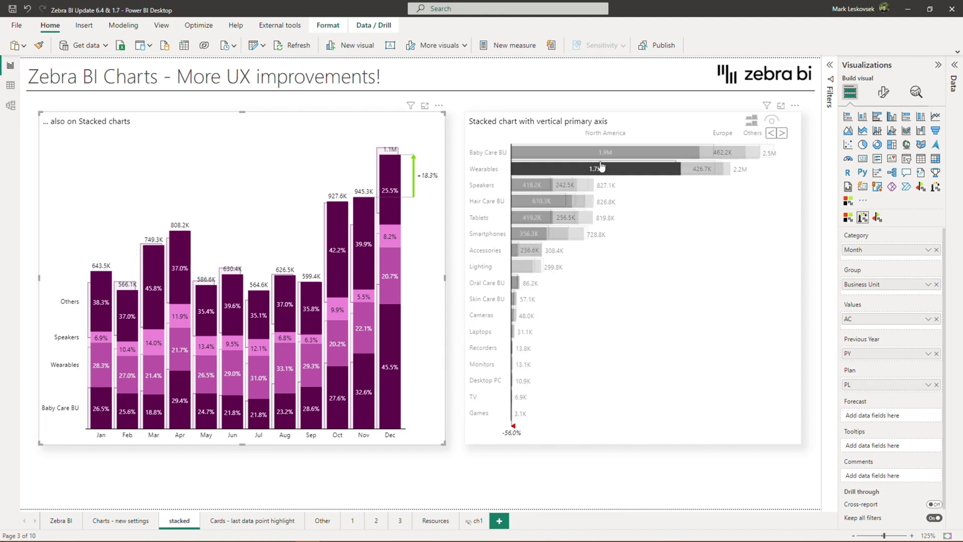
Rename the horizontal chart's Others group to 'Rest of world' and switch its Highlight On
mouse_move(663, 136)
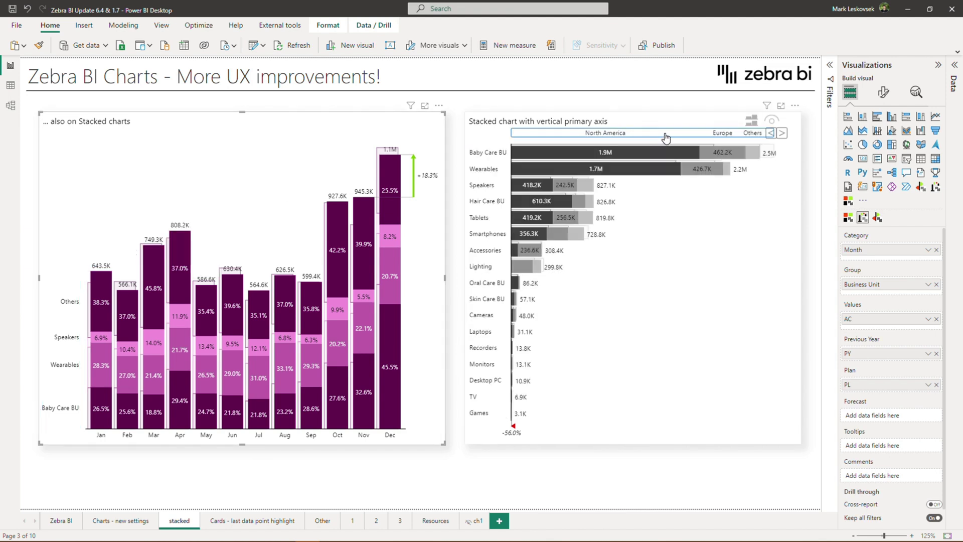
left_click(665, 136)
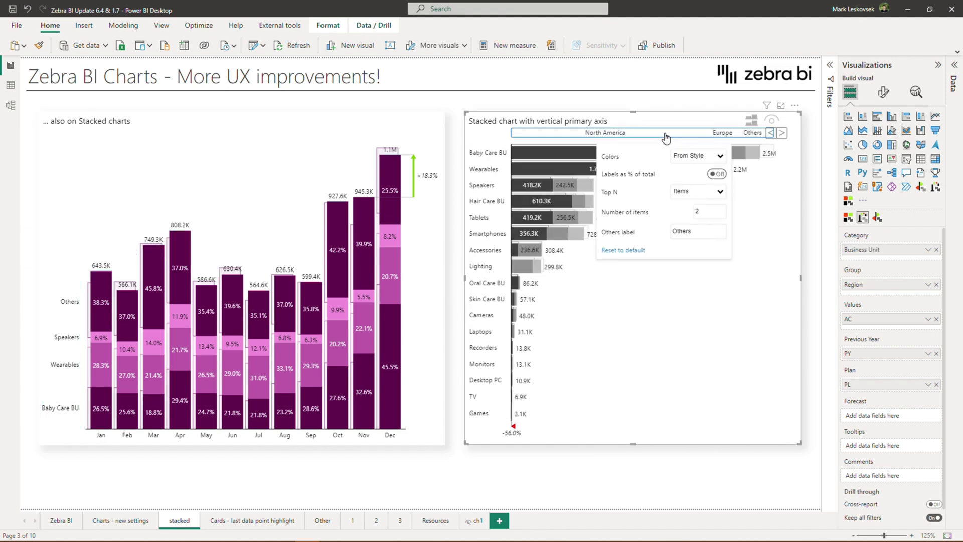
left_click(693, 232)
left_click_drag(693, 232, 672, 231)
type("R")
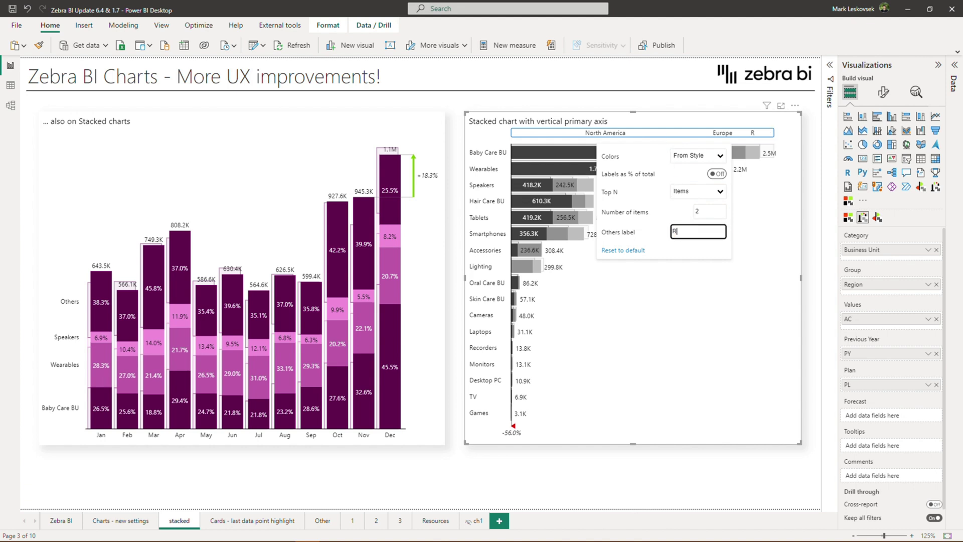
type("est of world")
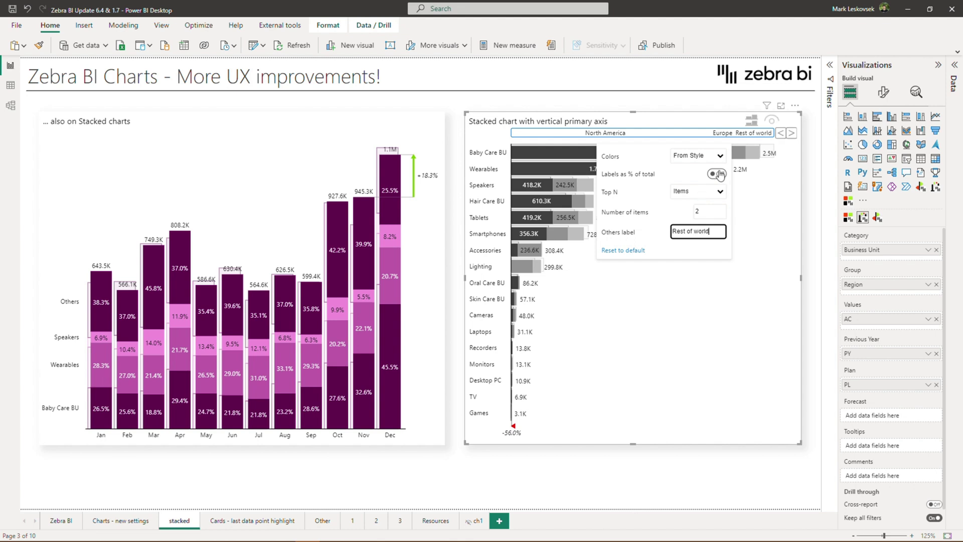
left_click(754, 145)
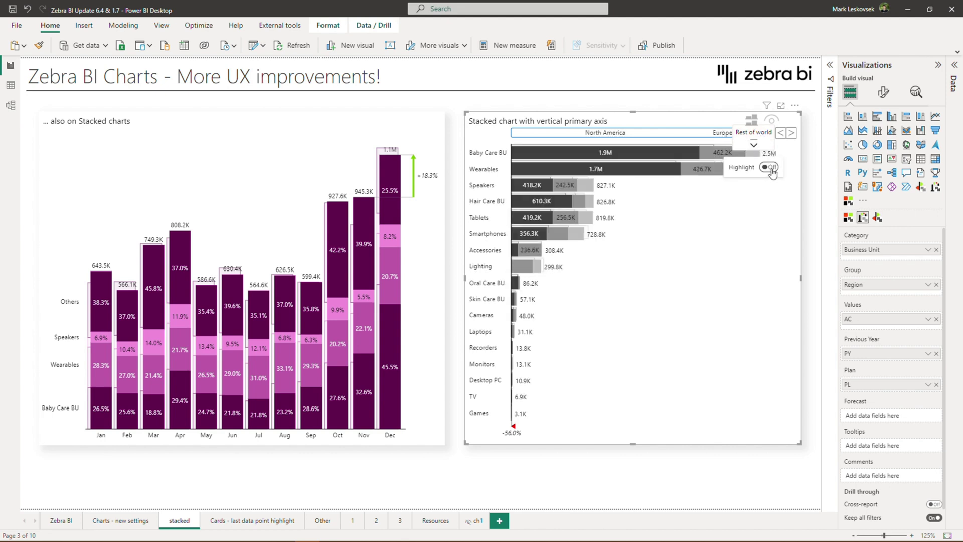
left_click(769, 168)
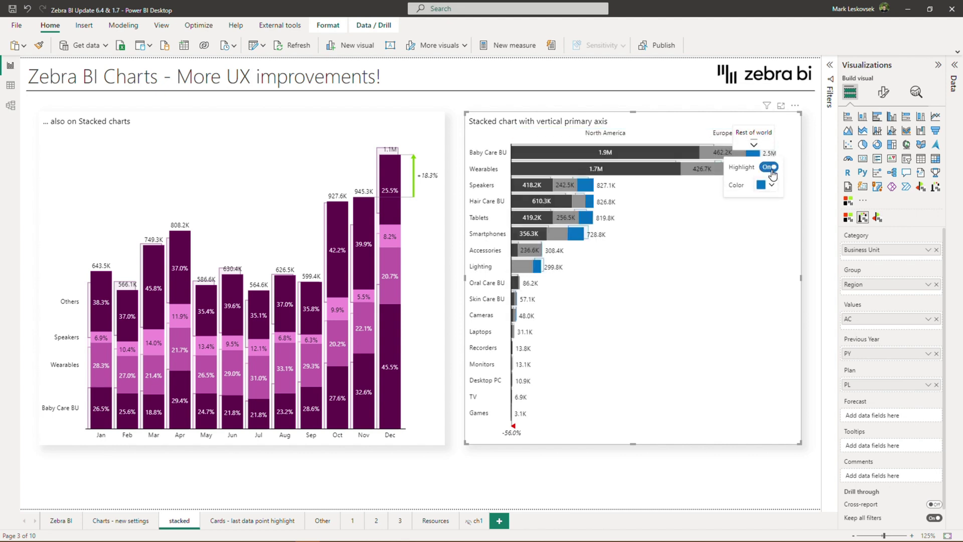
Set the horizontal chart's category label text width to Fixed width with a 100 minimum
left_click(493, 185)
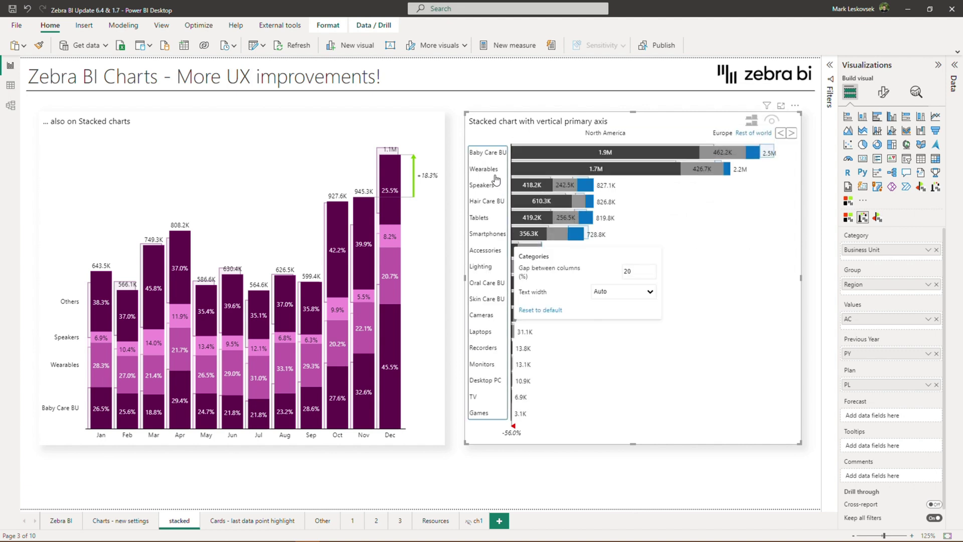
left_click(501, 180)
left_click(501, 181)
left_click(629, 301)
left_click(505, 217)
left_click(640, 293)
left_click(627, 314)
left_click(632, 294)
left_click(628, 321)
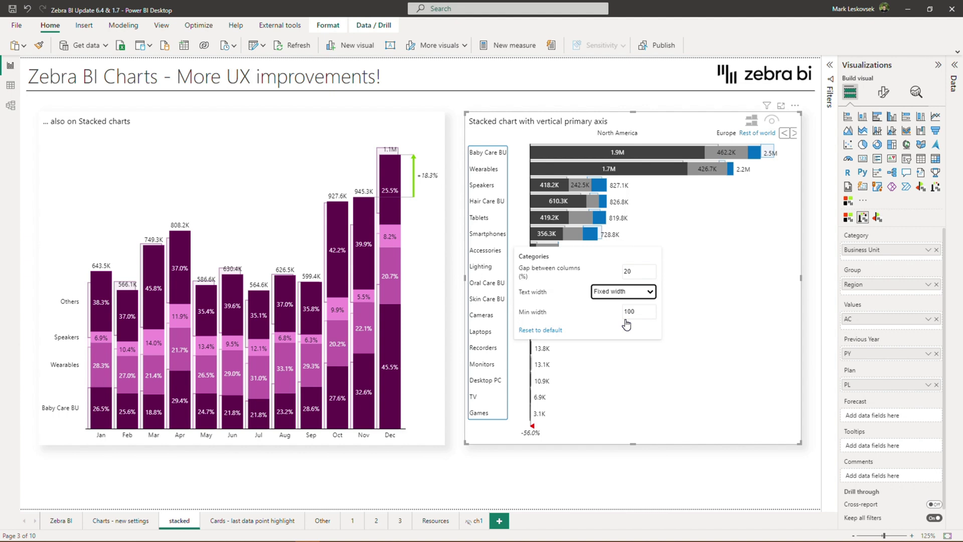
left_click(676, 389)
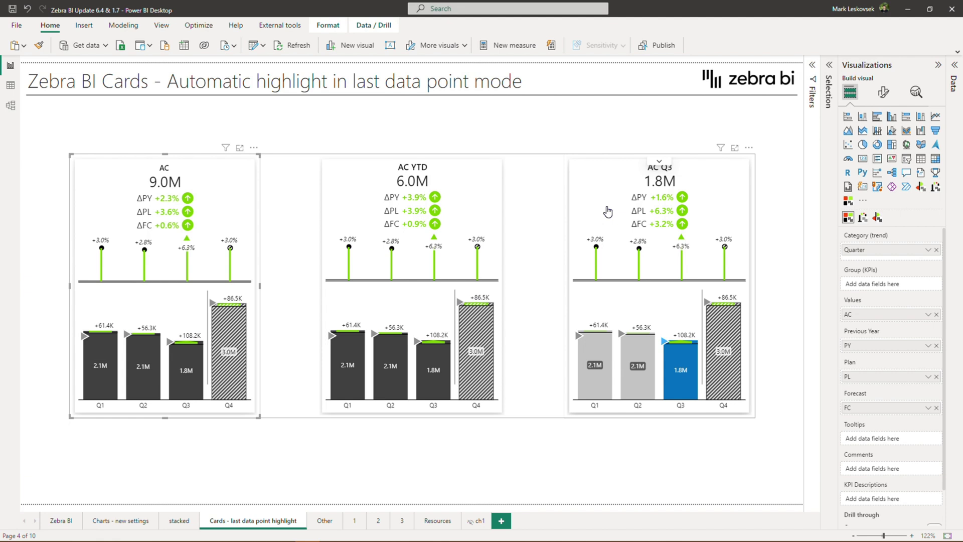
Set the first card's comparison option to Last category, then toggle it to YTD and back to Q3
left_click(885, 94)
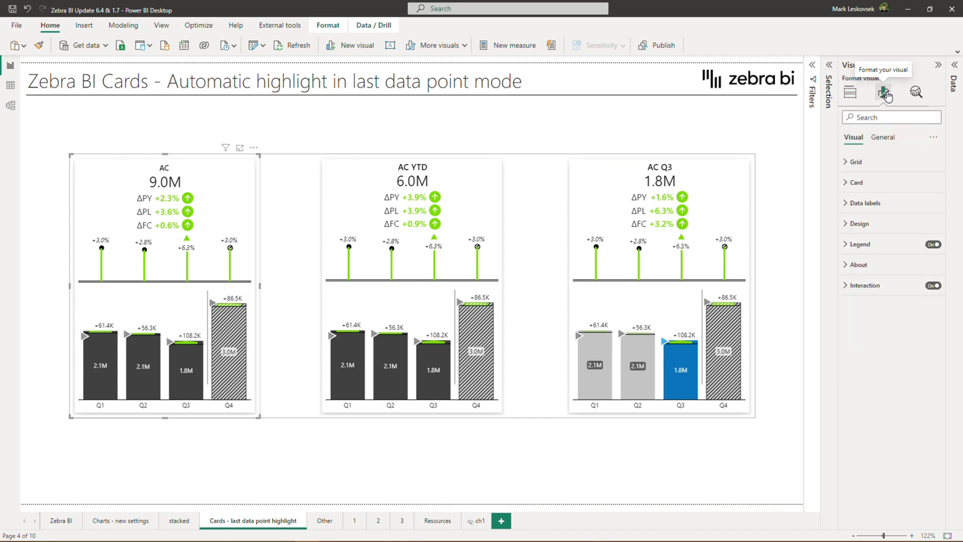
left_click(871, 186)
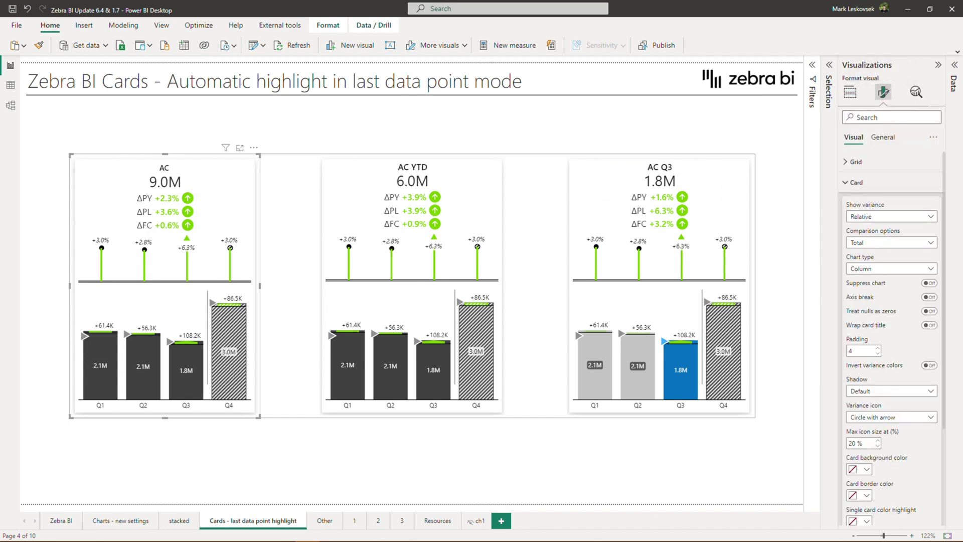
left_click(876, 244)
left_click(874, 270)
left_click(875, 245)
left_click(875, 271)
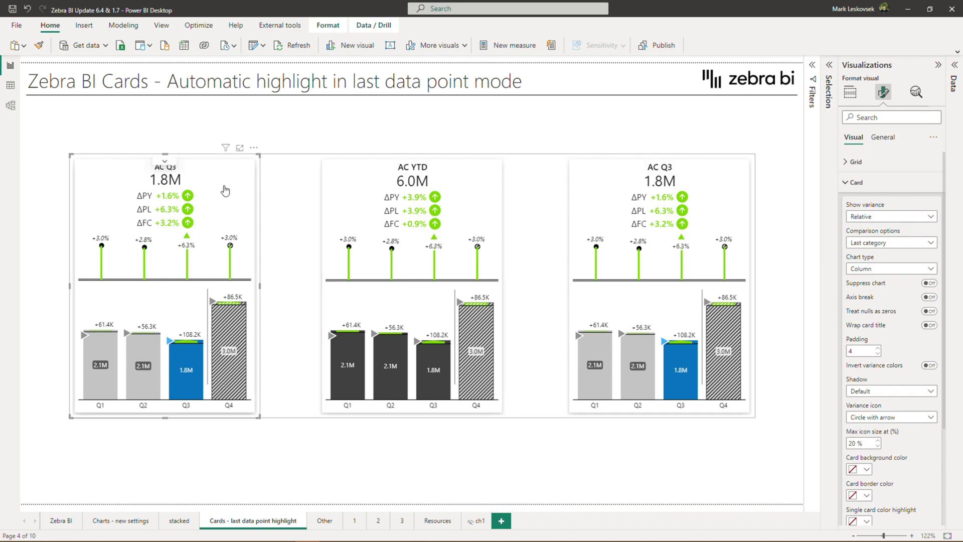
left_click(176, 184)
left_click(176, 185)
In the Selection pane, hide Group 1, show the MRR example, and set Average Revenue per Customer to Oct
left_click(829, 70)
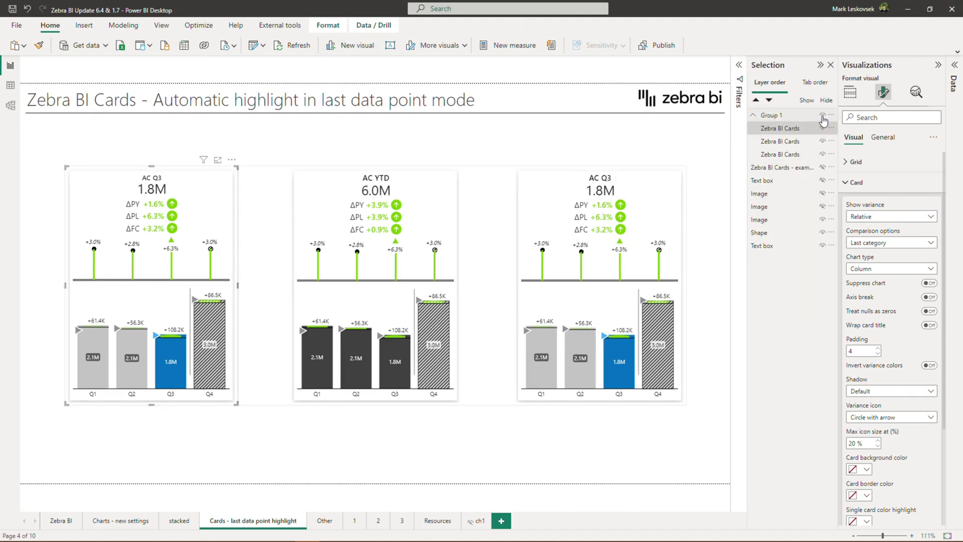
left_click(823, 118)
left_click(823, 168)
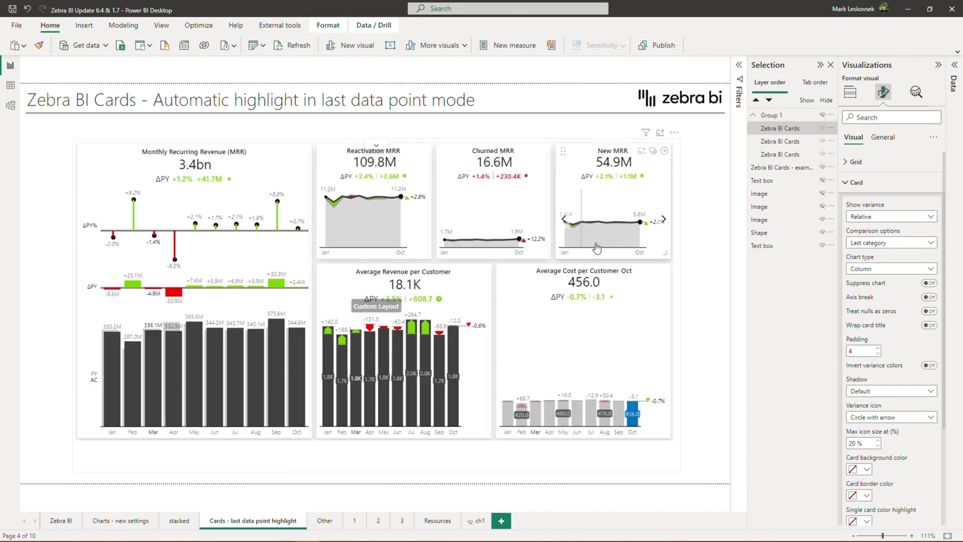
left_click(417, 287)
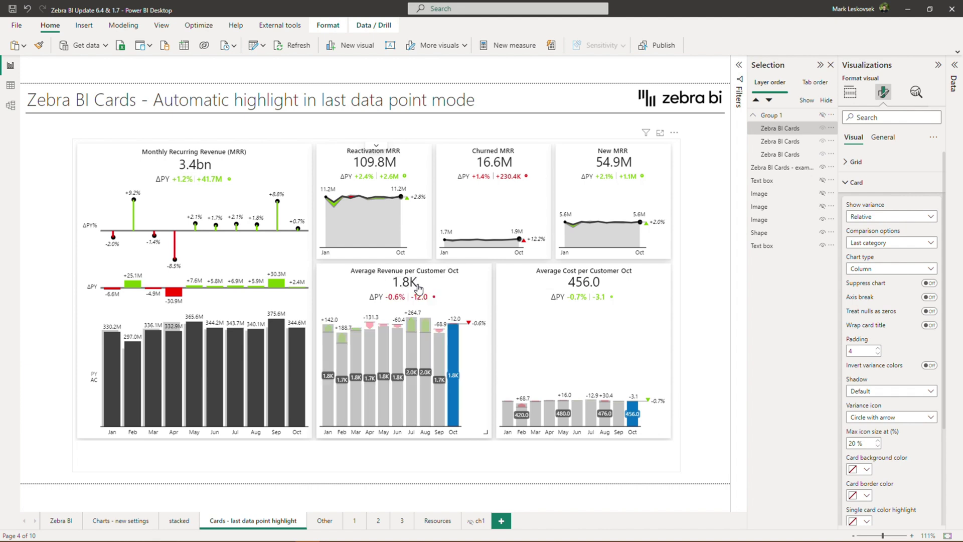